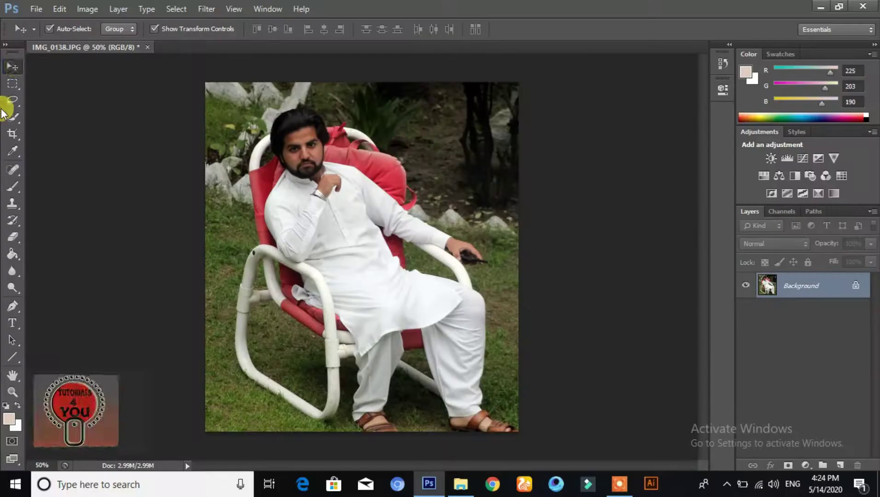
Step: Add a Hue/Saturation layer targeting the chair's Reds, with Hue -32 and Saturation +15
left_click(806, 467)
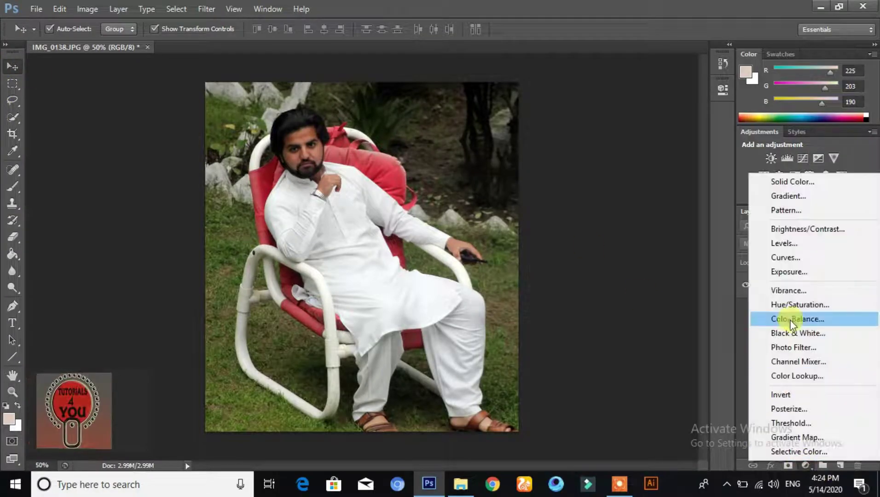
left_click(787, 300)
left_click(538, 138)
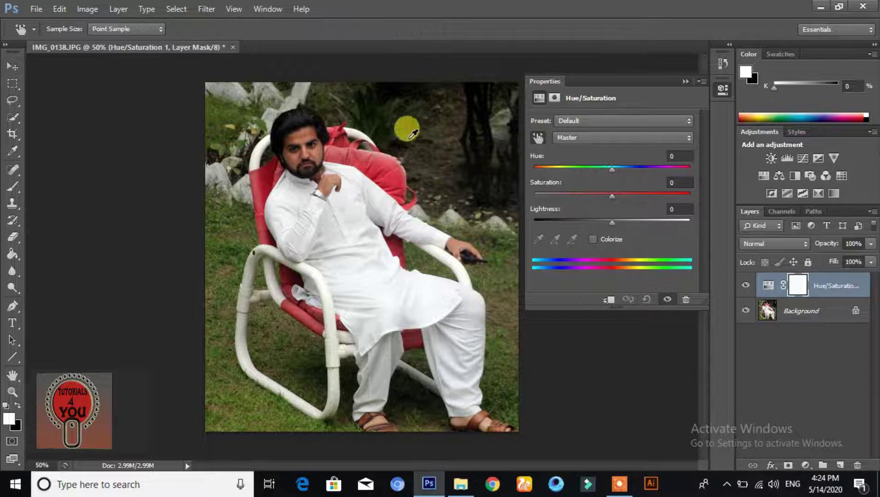
left_click_drag(612, 169, 586, 169)
left_click_drag(612, 195, 624, 194)
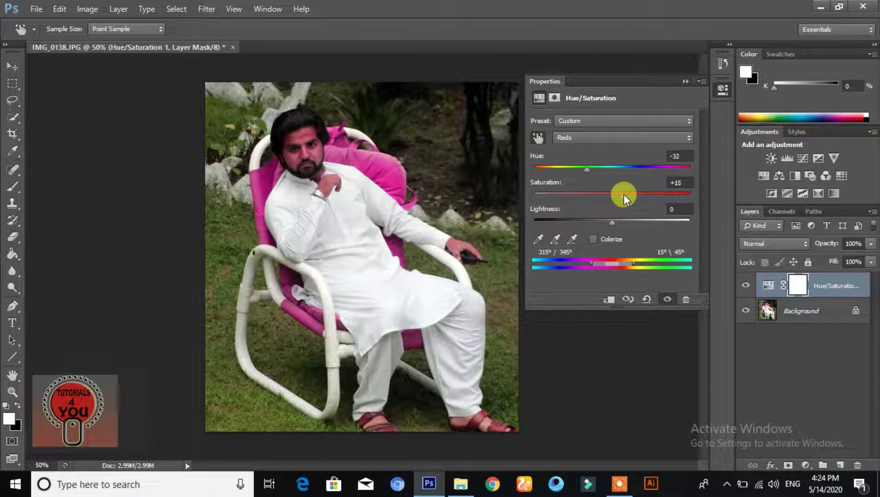
left_click(685, 81)
Step: Erase the adjustment mask over the man's skin to restore natural skin tones
left_click(13, 236)
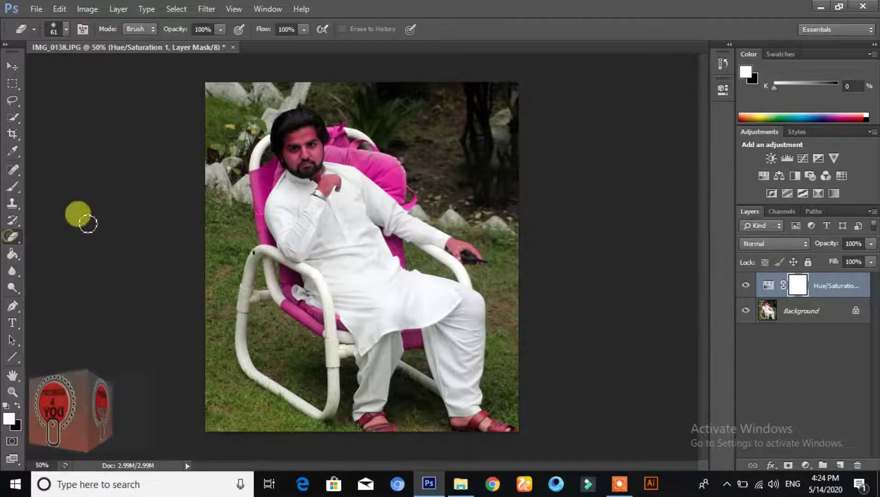
key("ctrl+plus")
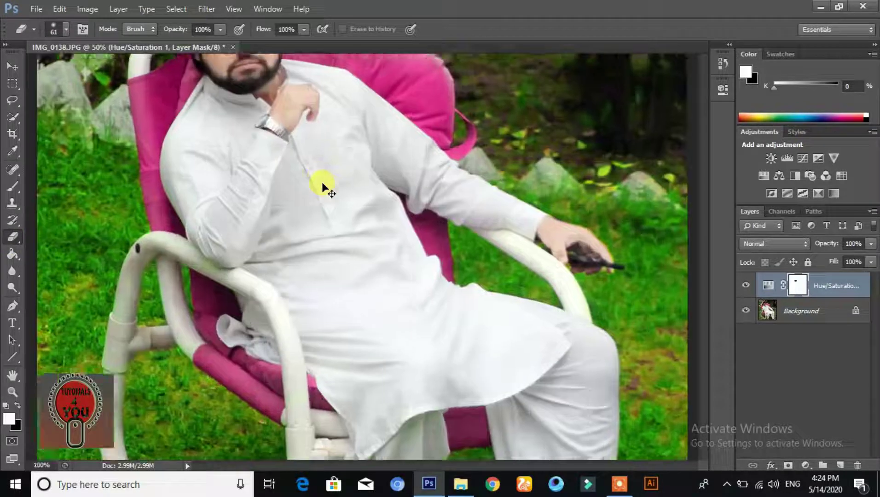
key("ctrl+plus")
left_click_drag(702, 240, 709, 180)
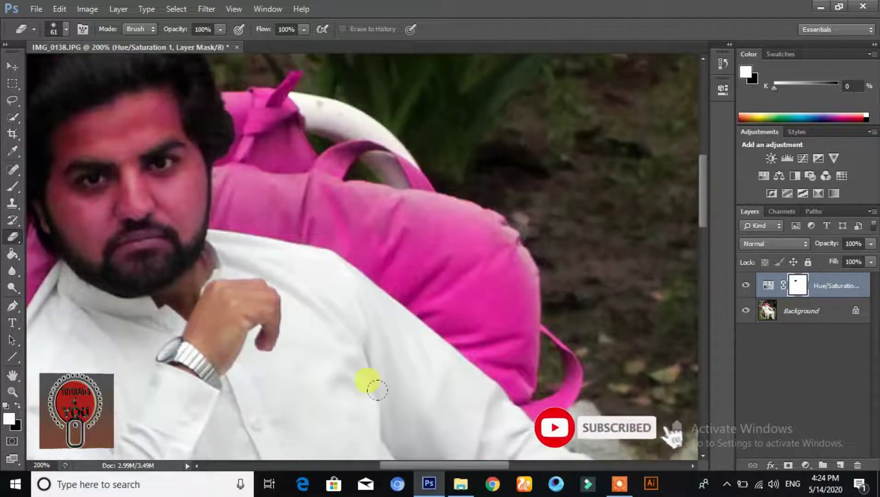
left_click_drag(452, 466, 423, 465)
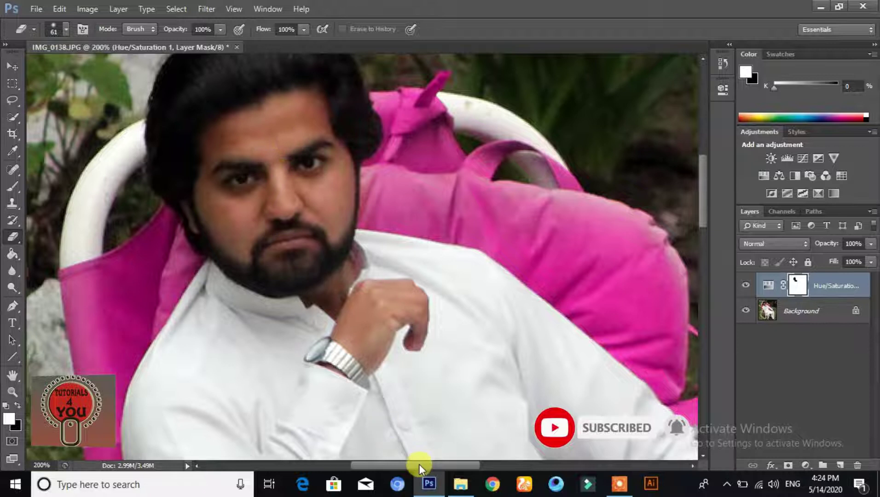
left_click_drag(419, 467, 503, 467)
scroll(402, 265, "down", 5)
scroll(530, 300, "down", 5)
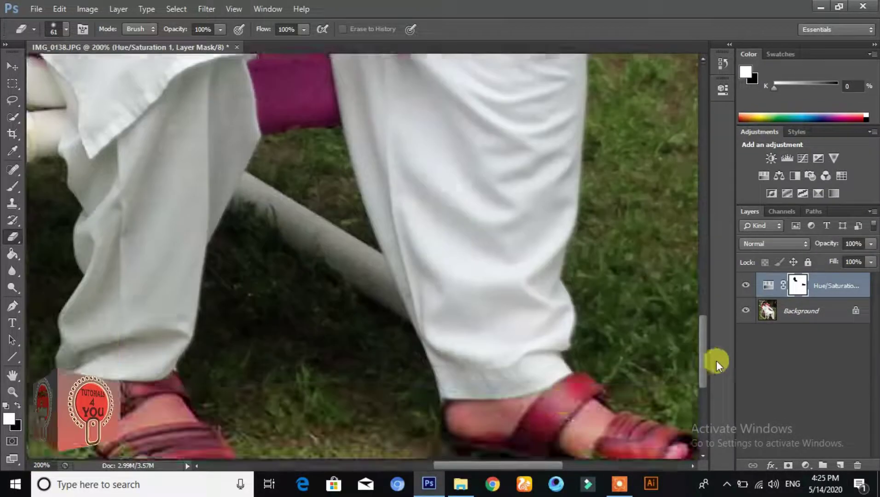
scroll(644, 354, "down", 2)
Step: Erase the mask over the sandals to restore their brown, returning to the 50% view
left_click_drag(547, 349, 686, 382)
left_click_drag(83, 340, 198, 378)
key("ctrl+minus")
key("ctrl+minus")
key("ctrl+minus")
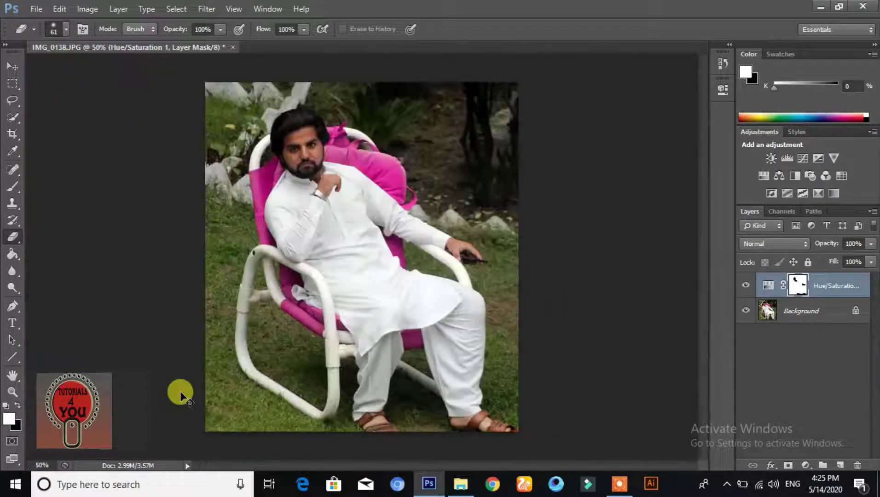
key("ctrl+plus")
key("ctrl+plus")
key("ctrl+minus")
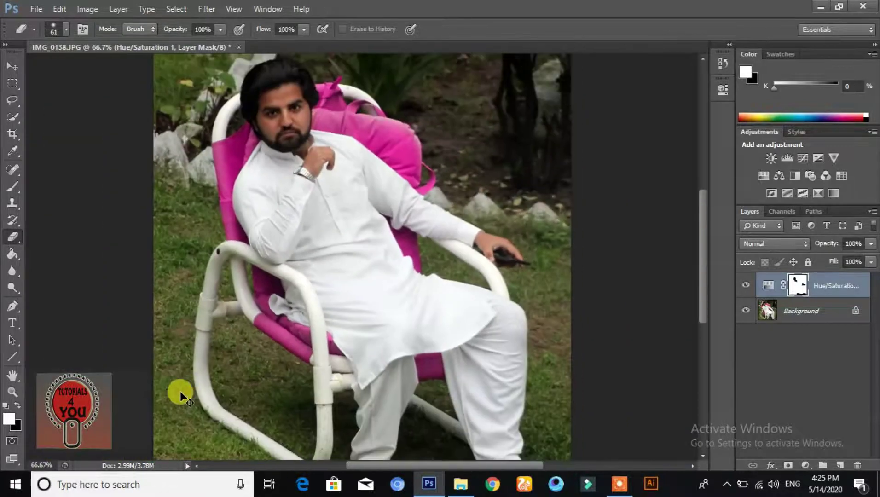
key("ctrl+minus")
Step: Add a second Hue/Saturation layer targeting the grass Yellows, with Hue +10 and Saturation +45
left_click(805, 464)
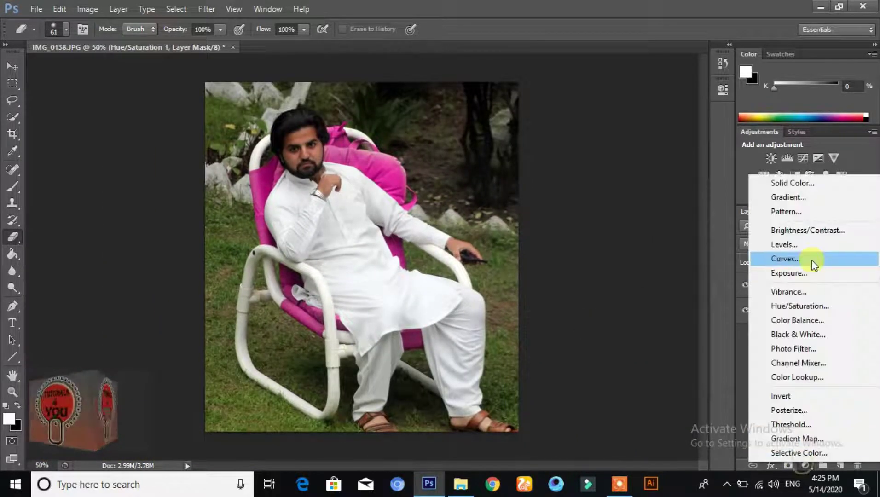
left_click(808, 304)
left_click(538, 138)
left_click(494, 213)
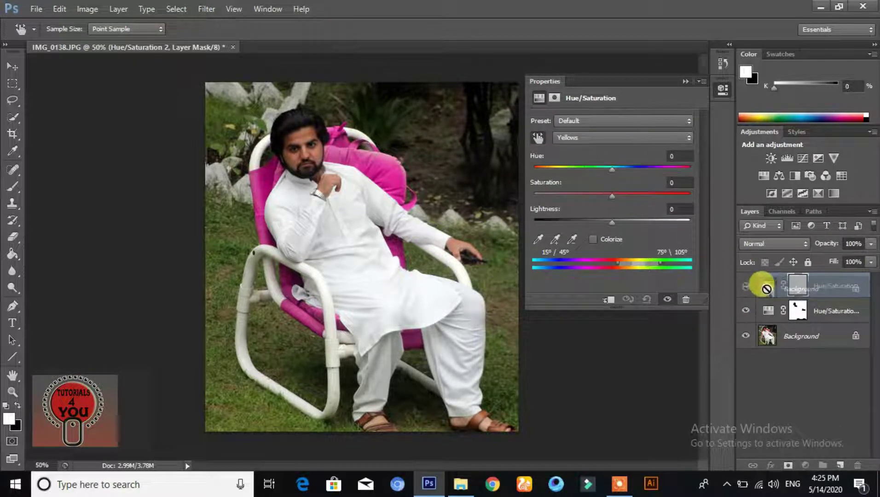
left_click(766, 337)
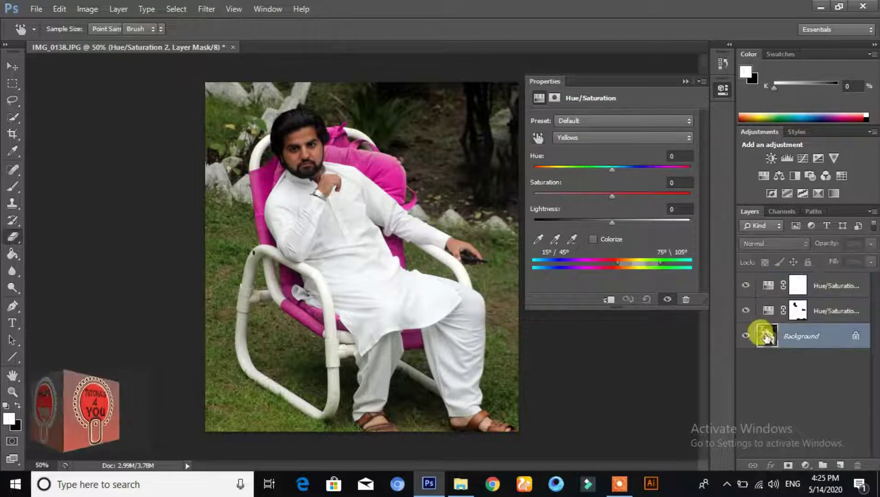
left_click(798, 285)
left_click(538, 97)
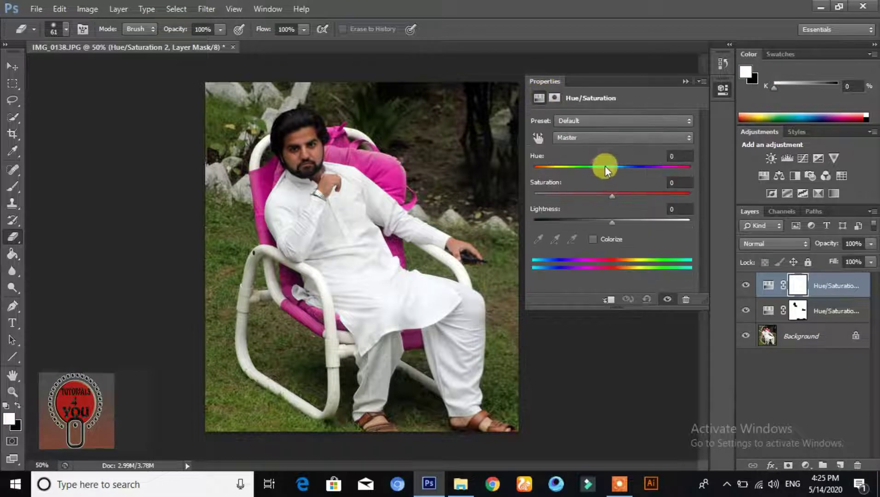
left_click(539, 139)
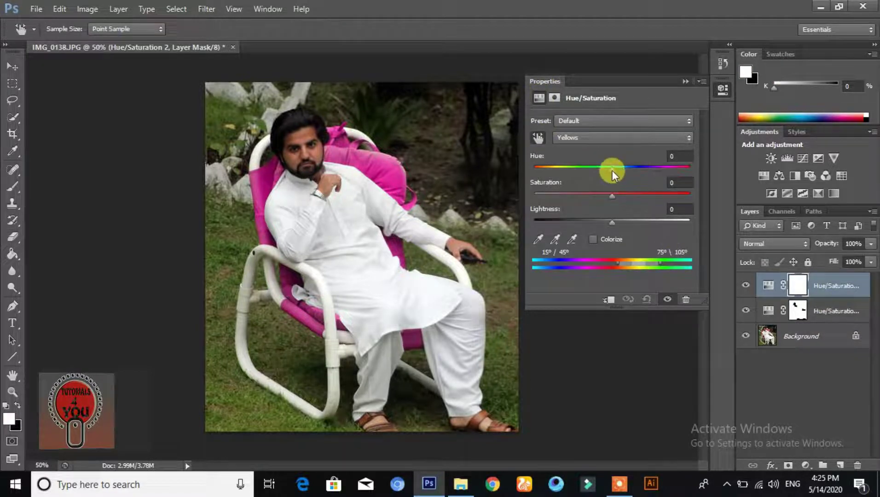
mouse_move(612, 170)
left_mouse_down()
mouse_move(653, 169)
mouse_move(619, 167)
left_mouse_up()
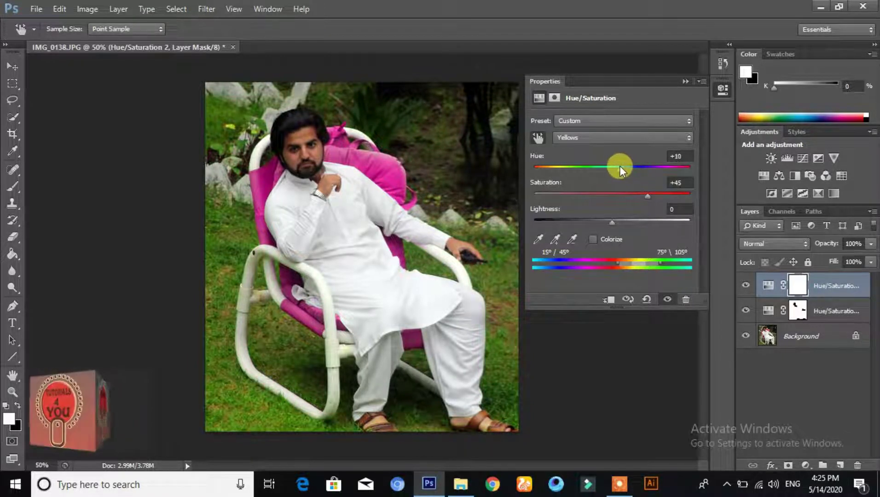
left_click(682, 81)
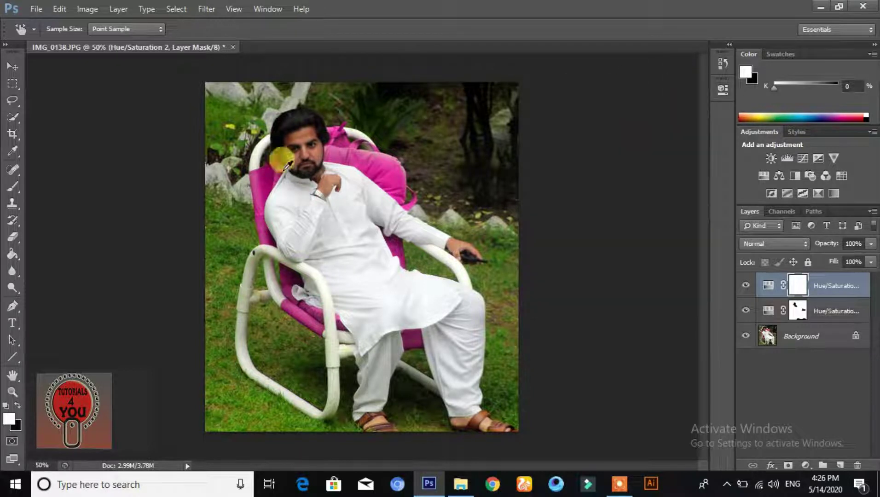
Step: Erase the grass adjustment's mask over the man's face, hand and foot
left_click(12, 236)
mouse_move(308, 139)
left_mouse_down()
mouse_move(294, 163)
mouse_move(323, 181)
left_mouse_up()
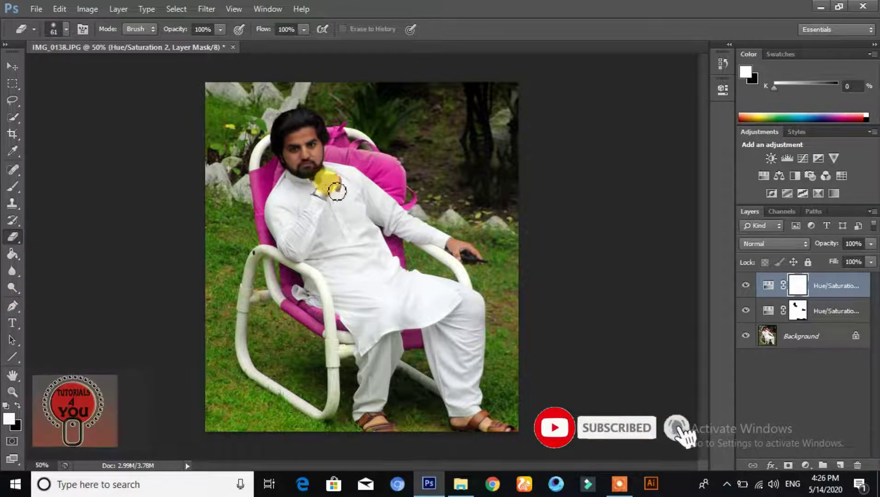
left_click(482, 263)
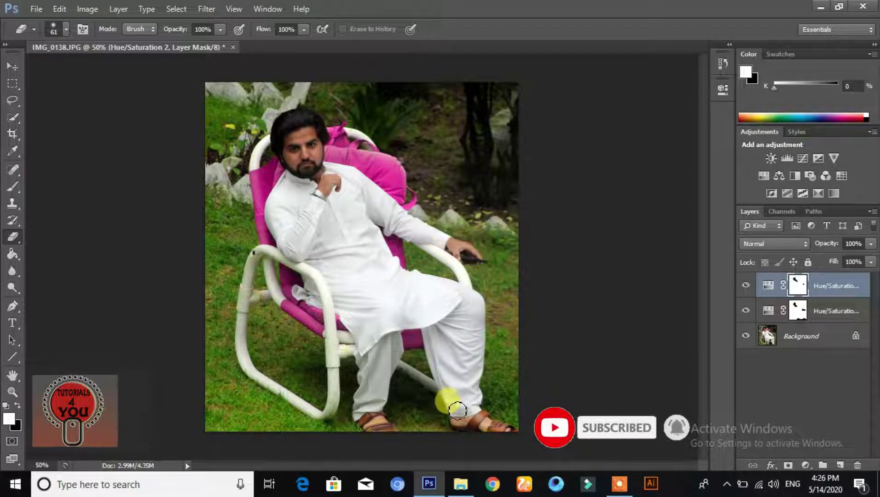
left_click(372, 422)
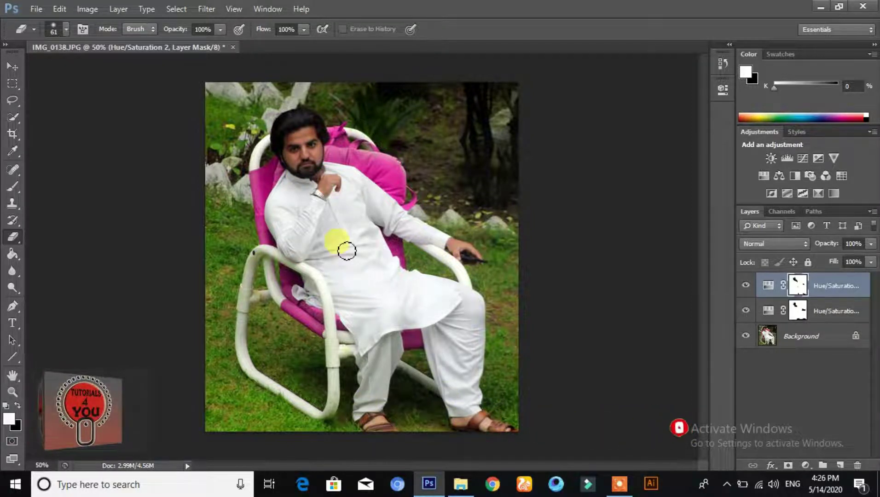
left_click(806, 465)
Step: Add a Curves layer with an upward-bowed RGB curve brightening the photo, and show its mask settings
left_click(782, 260)
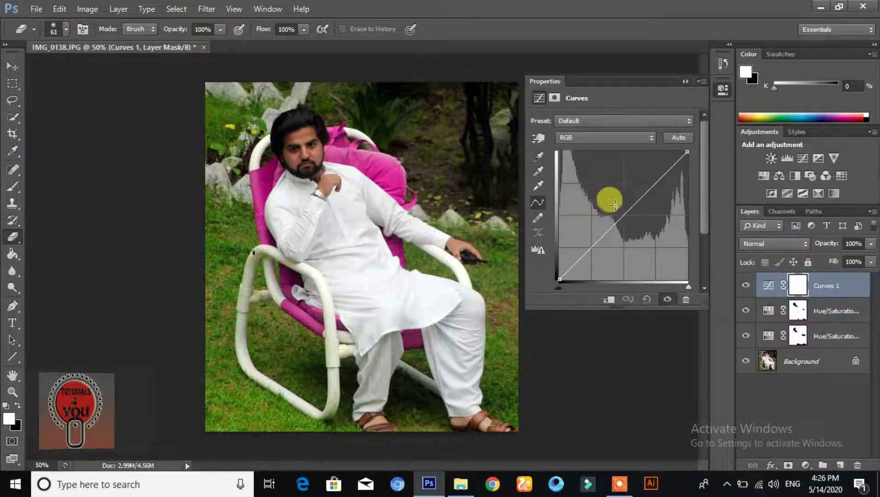
left_click_drag(620, 215, 604, 197)
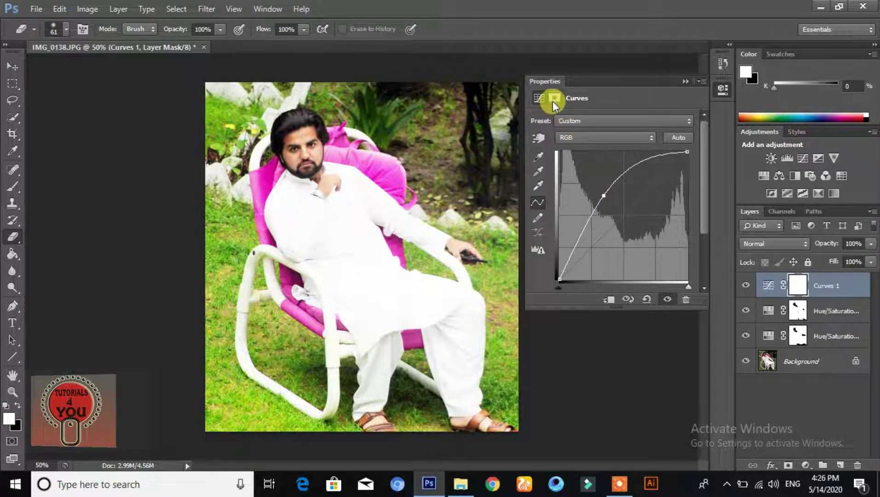
left_click(536, 138)
left_click(466, 236)
left_click_drag(640, 161, 643, 161)
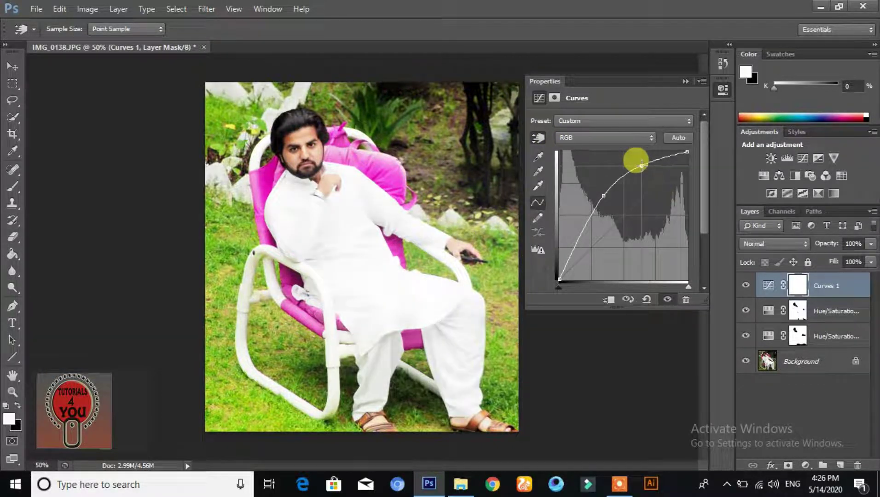
left_click(554, 97)
Step: Invert the Curves mask to hide the brightening, and zoom in on the man's face with the Brush
left_click(677, 268)
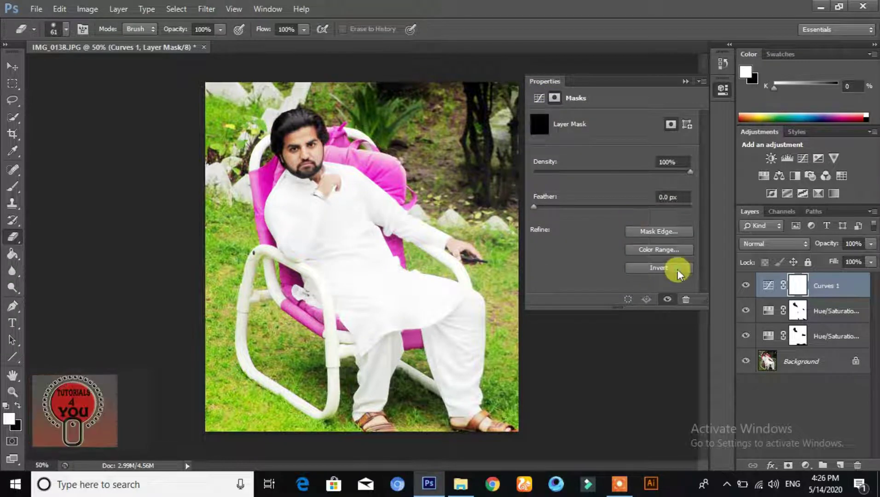
left_click(685, 82)
left_click(13, 187)
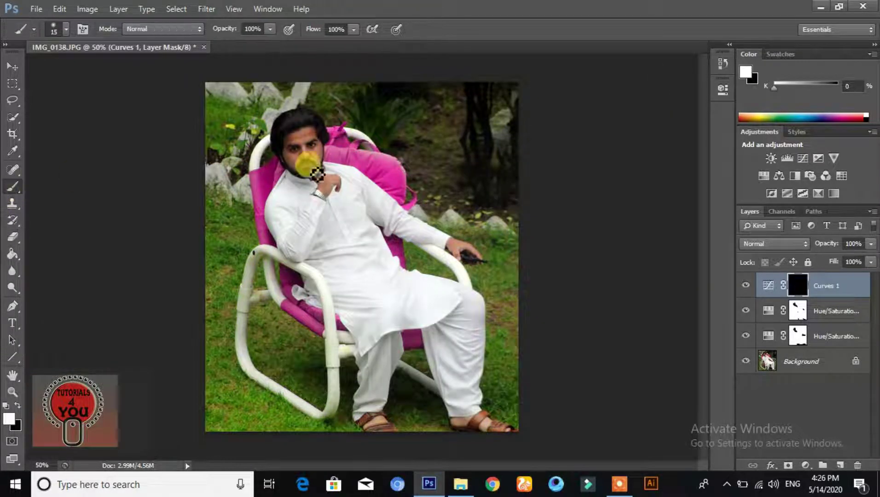
key("ctrl+plus")
key("ctrl+plus")
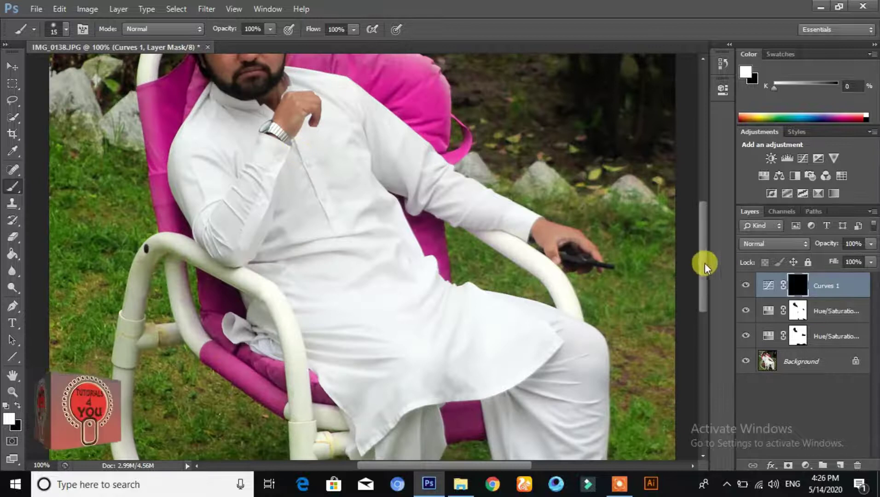
scroll(704, 263, "up", 3)
left_click_drag(511, 465, 482, 446)
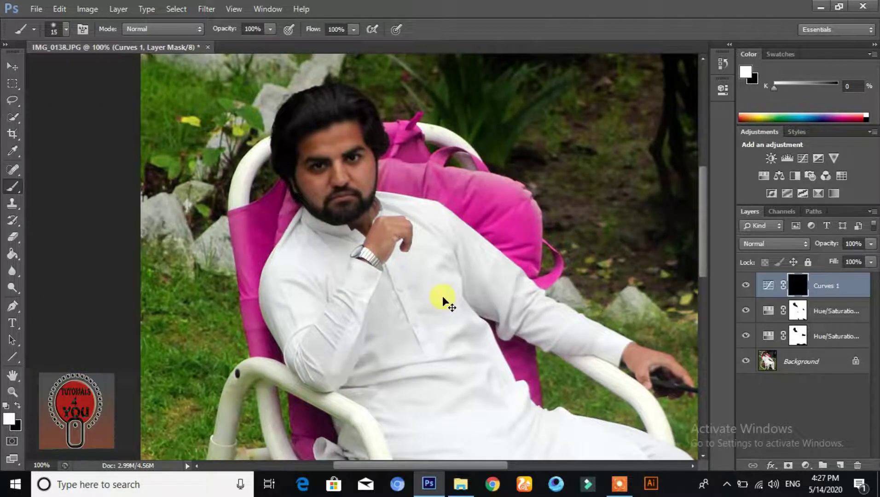
key("ctrl+plus")
scroll(705, 220, "up", 2)
scroll(704, 220, "up", 1)
Step: Paint the brightening back onto the man's forehead, cheeks, beard, hand and wrist
mouse_move(281, 140)
left_mouse_down()
mouse_move(299, 118)
mouse_move(230, 237)
mouse_move(280, 255)
mouse_move(268, 184)
mouse_move(299, 179)
mouse_move(291, 265)
mouse_move(353, 211)
left_mouse_up()
mouse_move(343, 171)
left_mouse_down()
mouse_move(314, 130)
mouse_move(350, 130)
mouse_move(377, 249)
mouse_move(320, 173)
mouse_move(289, 232)
mouse_move(373, 326)
mouse_move(383, 281)
left_mouse_up()
mouse_move(392, 365)
left_mouse_down()
mouse_move(434, 335)
mouse_move(389, 346)
mouse_move(399, 304)
mouse_move(401, 320)
mouse_move(432, 298)
mouse_move(435, 334)
mouse_move(454, 339)
mouse_move(456, 353)
left_mouse_up()
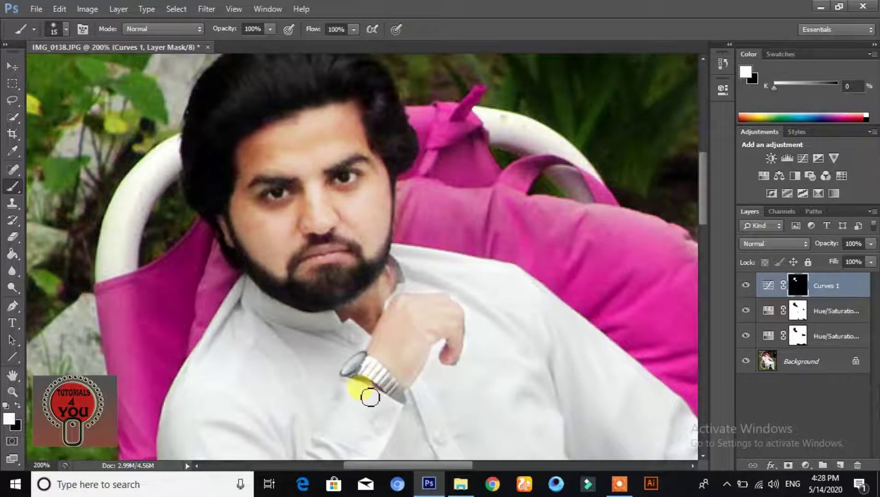
scroll(371, 397, "right", 5)
scroll(662, 308, "down", 5)
scroll(432, 385, "right", 3)
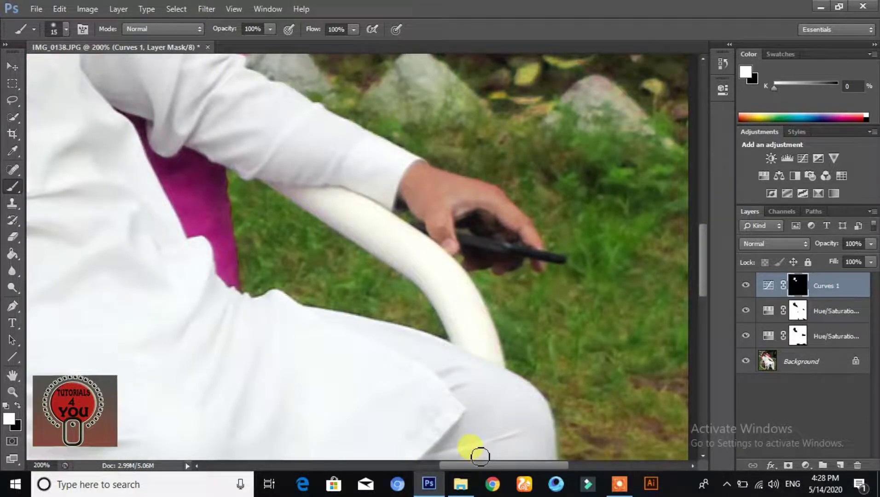
mouse_move(417, 172)
left_mouse_down()
mouse_move(405, 199)
mouse_move(425, 186)
mouse_move(468, 189)
left_mouse_up()
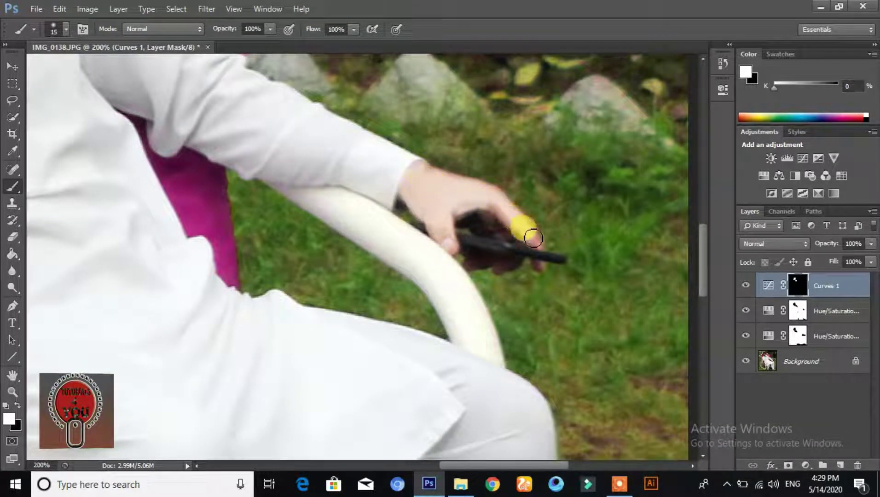
left_click_drag(544, 263, 471, 262)
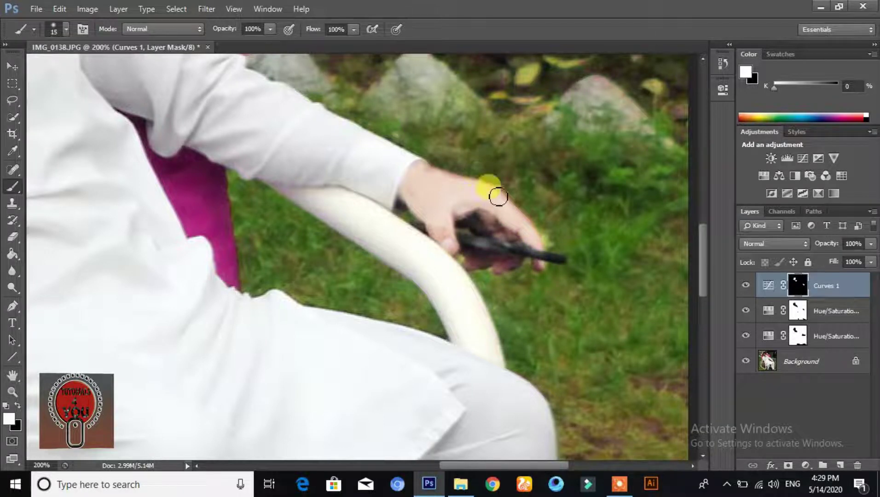
key("ctrl+minus")
key("ctrl+minus")
key("ctrl+minus")
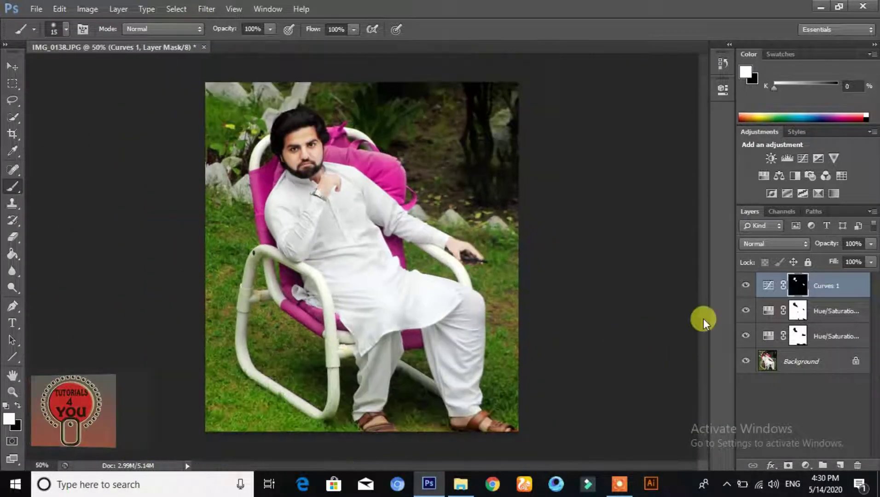
Step: Set the Curves layer opacity to 74% and zoom in on the man's chest
left_click_drag(849, 256, 854, 257)
left_click(12, 271)
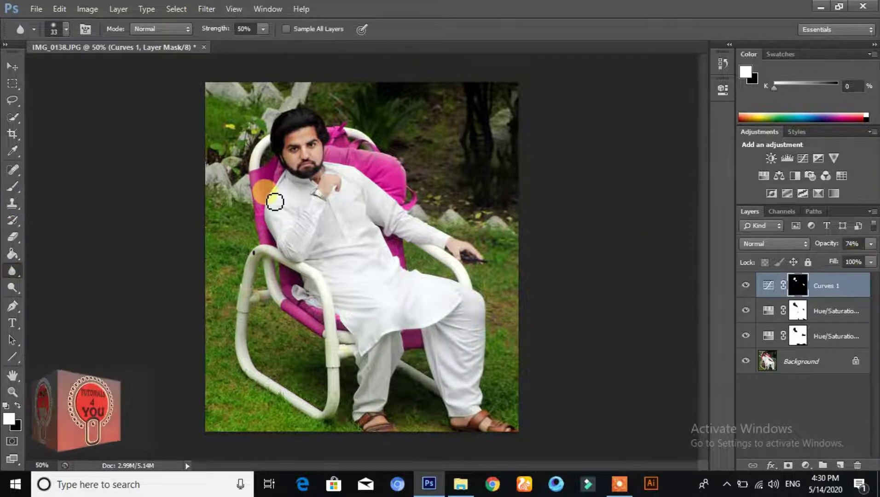
key("ctrl+plus")
key("ctrl+plus")
key("ctrl+plus")
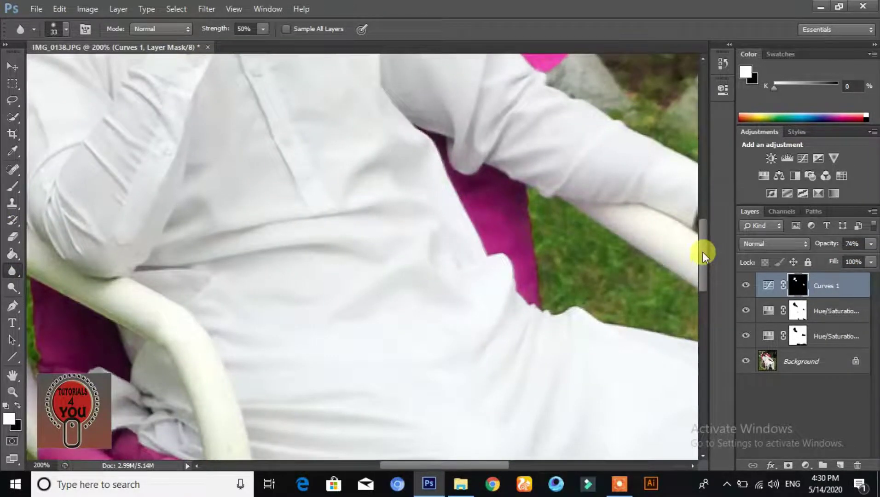
left_click_drag(702, 252, 702, 180)
left_click_drag(452, 465, 427, 465)
Step: Shrink the Blur brush and soften the Curves mask around the man's face
right_click(265, 178)
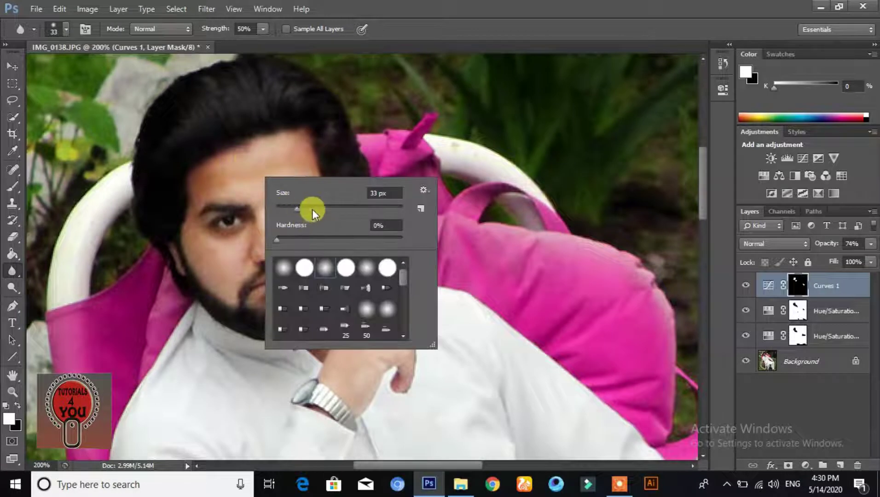
left_click(222, 161)
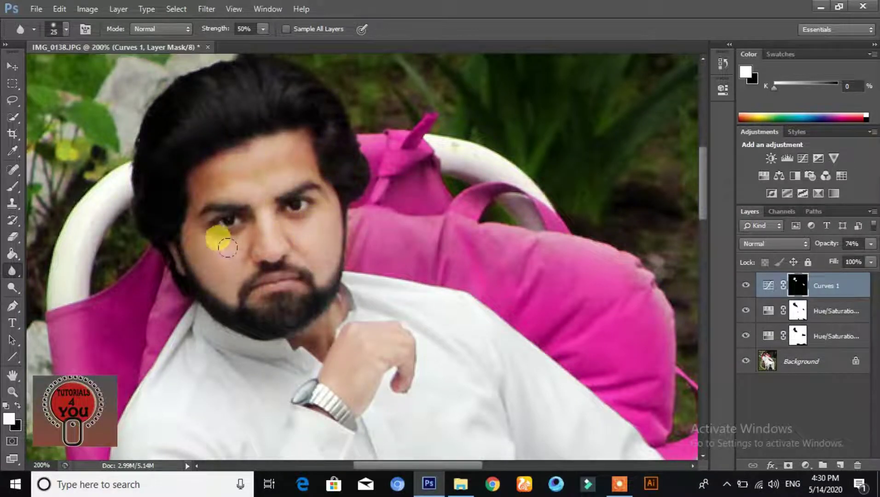
right_click(347, 315)
key("[")
left_click(276, 249)
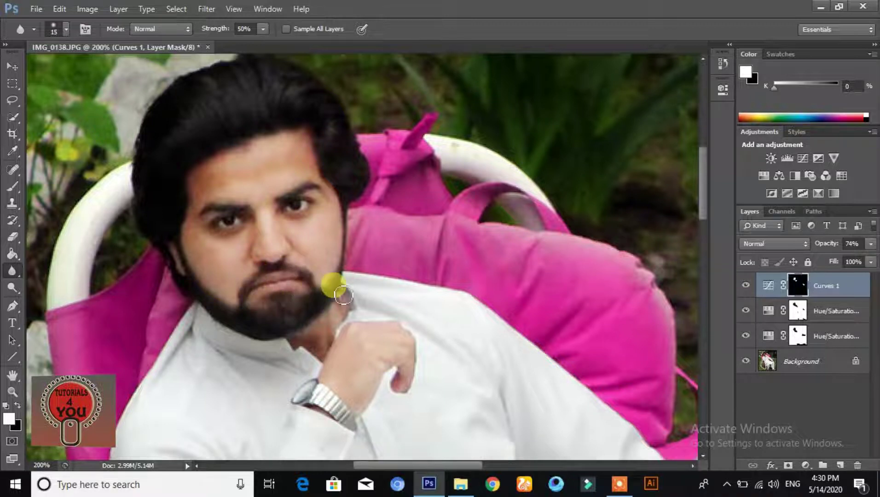
scroll(340, 292, "down", 1)
key("alt+bracketleft")
key("alt+bracketleft")
scroll(340, 291, "down", 1)
scroll(360, 299, "down", 1)
Step: Retune the upper Hue/Saturation layer to Hue -2 and Saturation +38
left_click(12, 66)
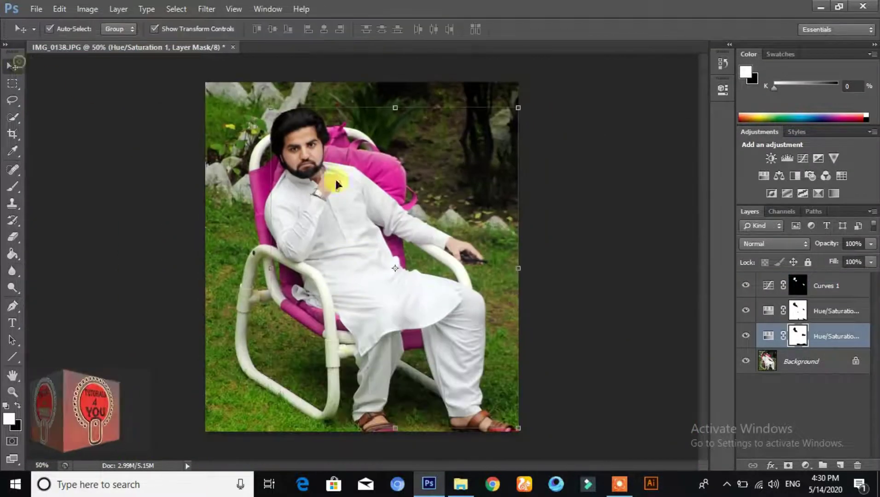
left_click(824, 311)
double_click(773, 314)
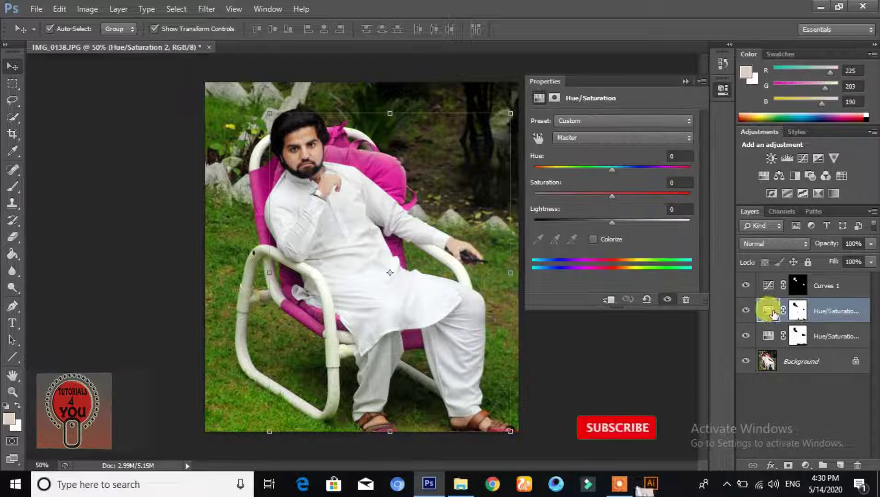
mouse_move(616, 169)
left_mouse_down()
mouse_move(629, 167)
mouse_move(646, 194)
mouse_move(615, 170)
mouse_move(609, 197)
mouse_move(639, 189)
mouse_move(626, 169)
mouse_move(604, 171)
left_mouse_up()
mouse_move(638, 196)
left_mouse_down()
mouse_move(653, 194)
mouse_move(635, 192)
mouse_move(608, 167)
mouse_move(642, 195)
left_mouse_up()
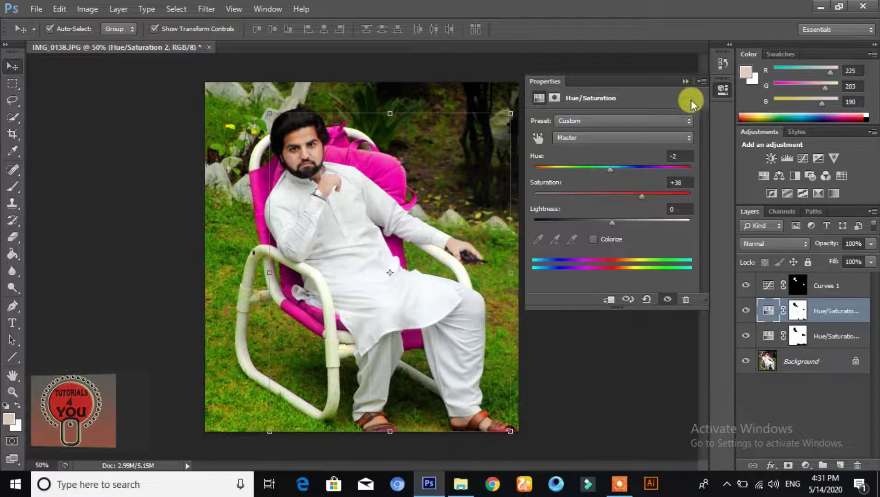
left_click(686, 82)
Step: Erase the upper Hue/Saturation mask over the chair to remove the saturation boost
left_click(14, 237)
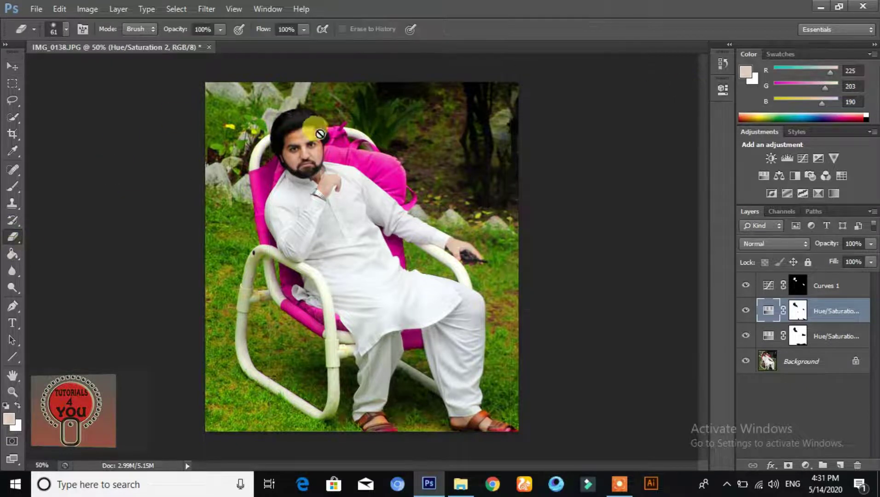
left_click(790, 374)
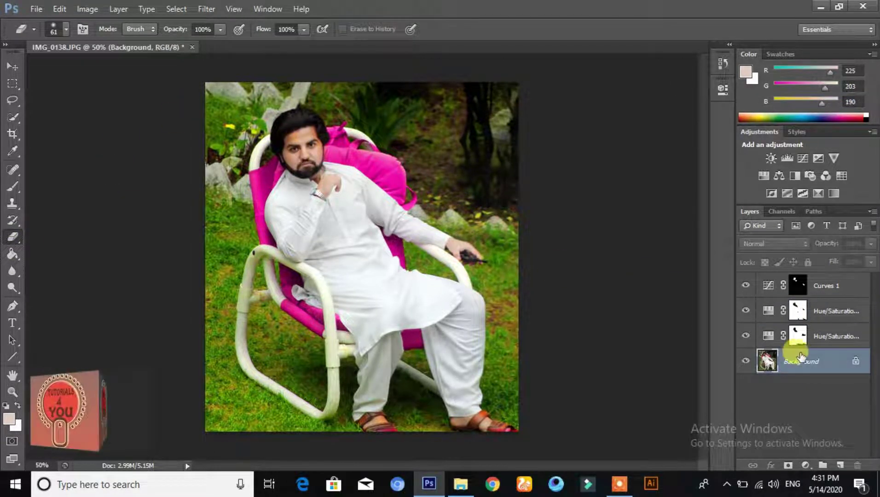
left_click(798, 311)
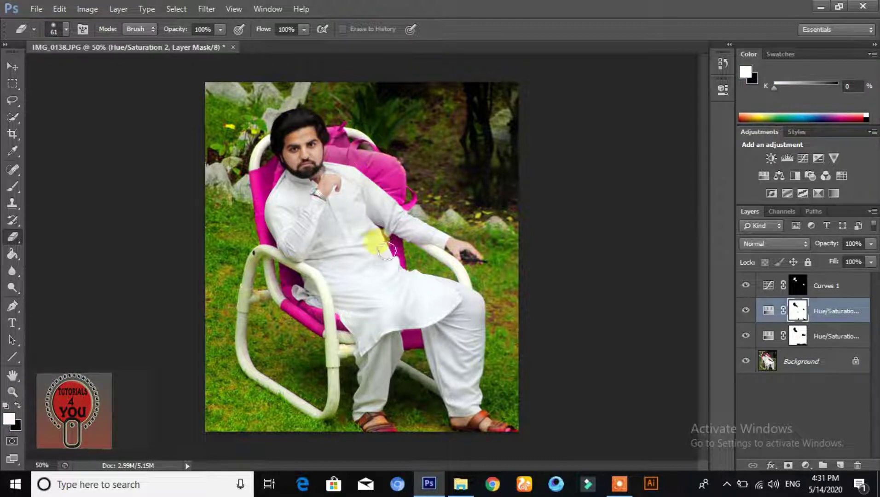
left_click_drag(387, 249, 297, 306)
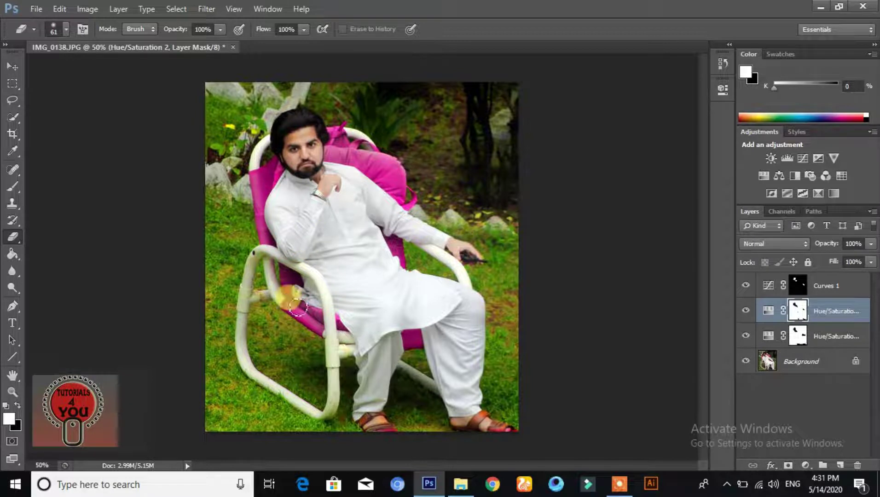